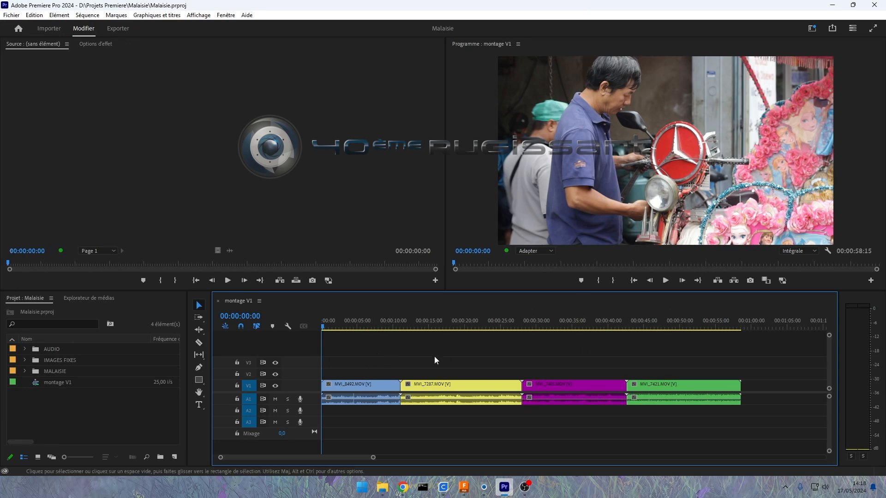
Step: Scrub through the montage V1 sequence and leave the playhead at 00:00:14:07
{"action": "left_click_drag", "start_coordinate": [409, 373], "coordinate": [644, 390]}
{"action": "left_click", "coordinate": [369, 435]}
{"action": "left_click_drag", "start_coordinate": [602, 414], "coordinate": [375, 398]}
{"action": "left_click", "coordinate": [490, 327]}
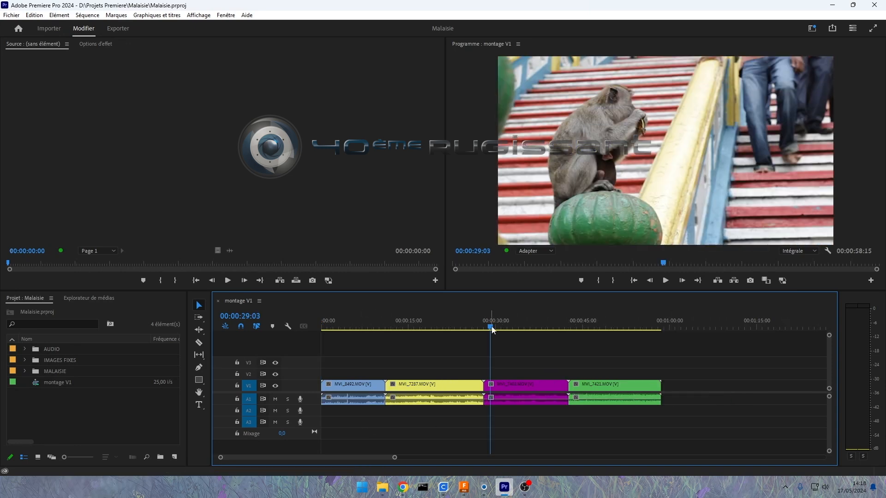
{"action": "left_click_drag", "start_coordinate": [491, 329], "coordinate": [450, 328]}
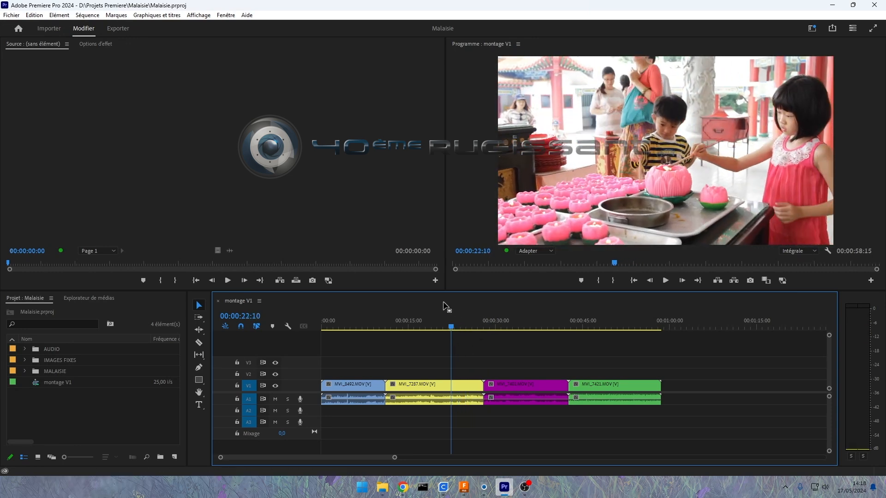
{"action": "left_click", "coordinate": [356, 328]}
{"action": "left_click", "coordinate": [429, 328]}
{"action": "left_click", "coordinate": [520, 328]}
{"action": "left_click", "coordinate": [464, 328]}
{"action": "left_click", "coordinate": [570, 266]}
{"action": "left_click", "coordinate": [662, 270]}
{"action": "left_click", "coordinate": [556, 267]}
{"action": "left_click", "coordinate": [475, 361]}
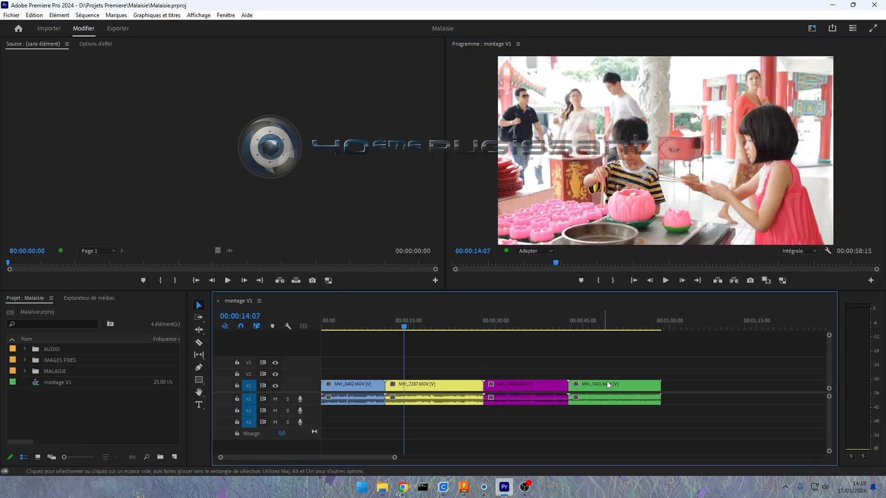
Step: Shift the last clip, MVI_7421.MOV, about 4 seconds further along V1, leaving a gap after the purple clip
{"action": "mouse_move", "coordinate": [594, 386]}
{"action": "left_mouse_down"}
{"action": "mouse_move", "coordinate": [656, 386]}
{"action": "mouse_move", "coordinate": [608, 385]}
{"action": "left_mouse_up"}
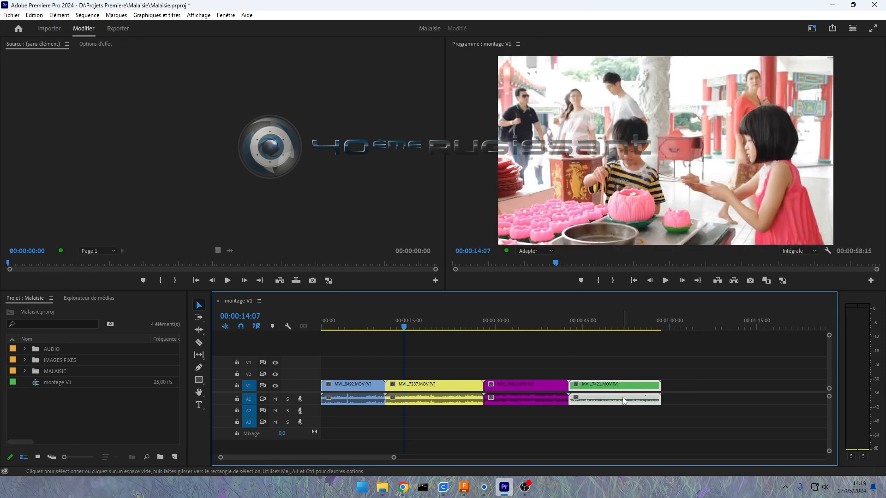
{"action": "left_click_drag", "start_coordinate": [610, 404], "coordinate": [629, 390]}
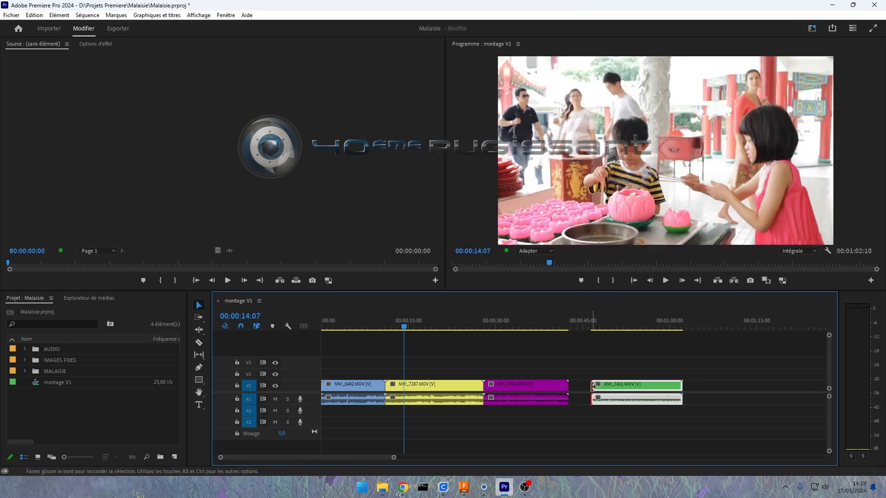
{"action": "left_click", "coordinate": [592, 386]}
{"action": "left_click", "coordinate": [570, 386]}
{"action": "left_click", "coordinate": [384, 387]}
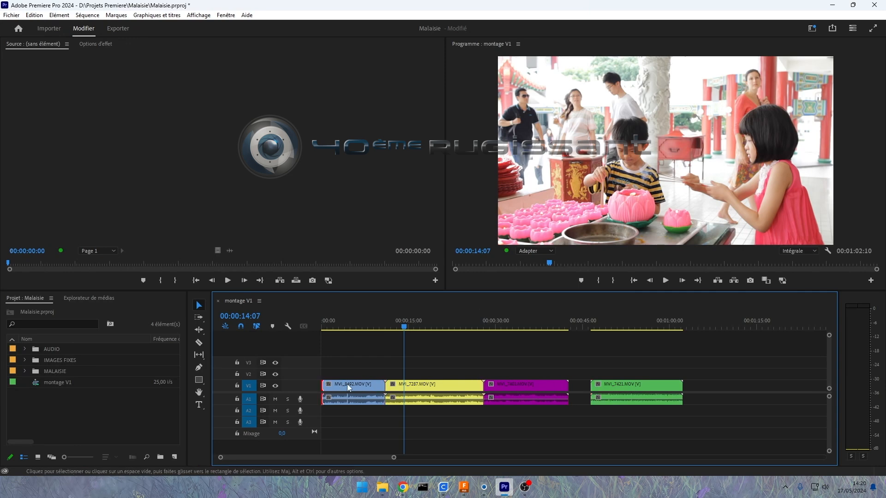
Step: Snap MVI_7421.MOV back against the end of the purple clip to close the gap
{"action": "left_click", "coordinate": [591, 387]}
{"action": "left_click_drag", "start_coordinate": [608, 387], "coordinate": [587, 388]}
{"action": "left_click", "coordinate": [569, 368]}
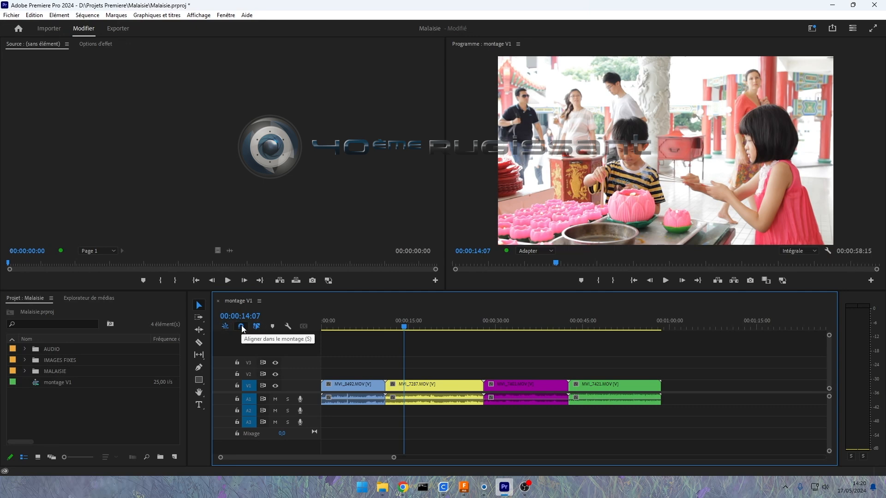
Step: Try repositioning MVI_7421.MOV with timeline snapping turned off, and restore both the clip's position and snapping
{"action": "left_click", "coordinate": [241, 326]}
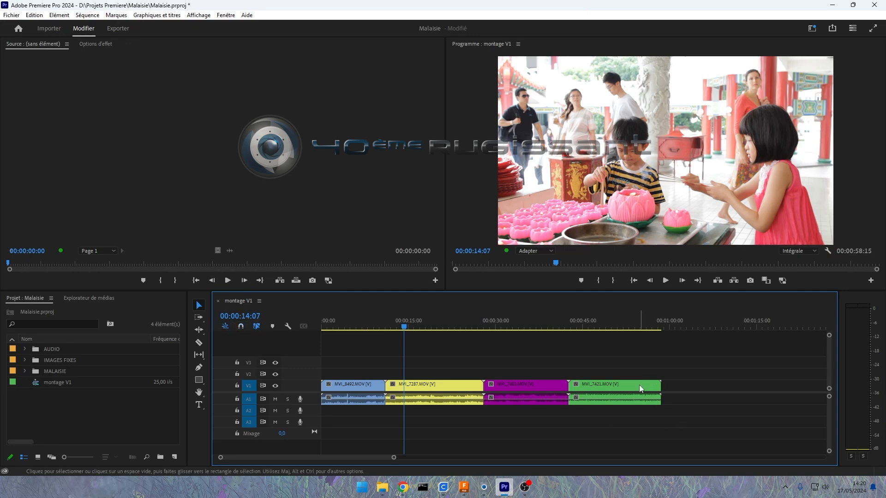
{"action": "left_click_drag", "start_coordinate": [589, 387], "coordinate": [596, 391]}
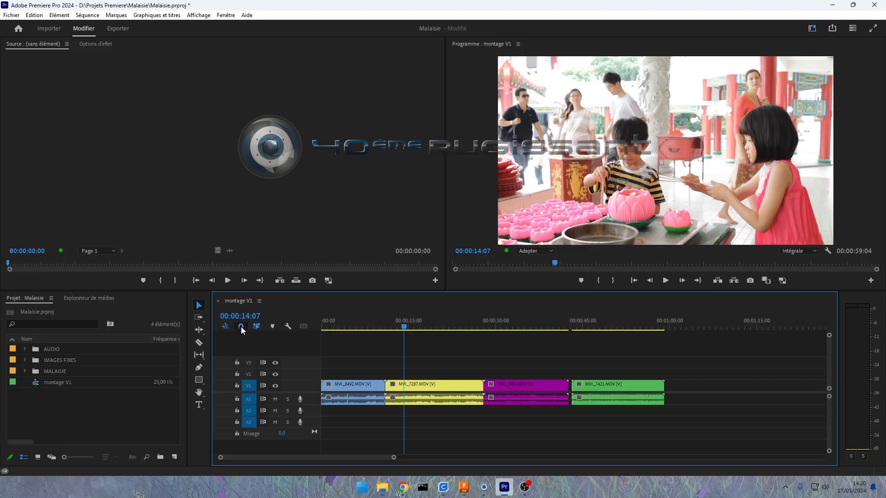
{"action": "key", "text": "ctrl+z"}
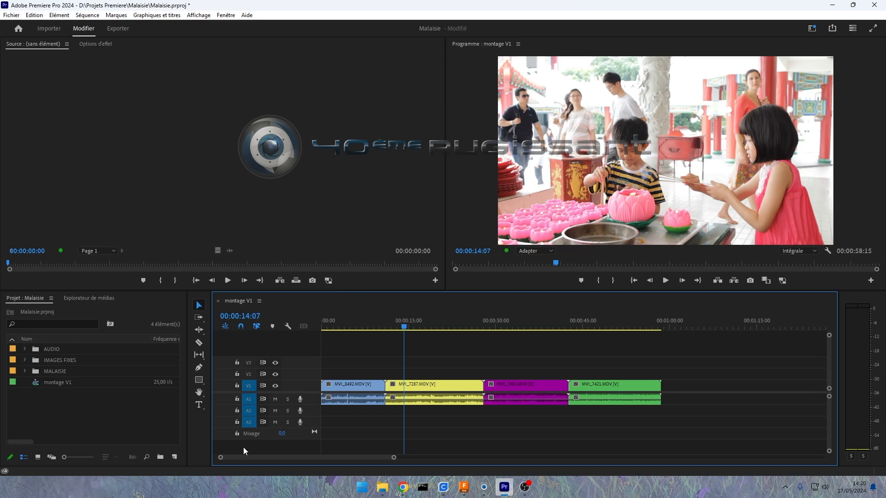
Step: Lock and unlock video track V1, and turn its visibility off and back on
{"action": "left_click", "coordinate": [237, 386]}
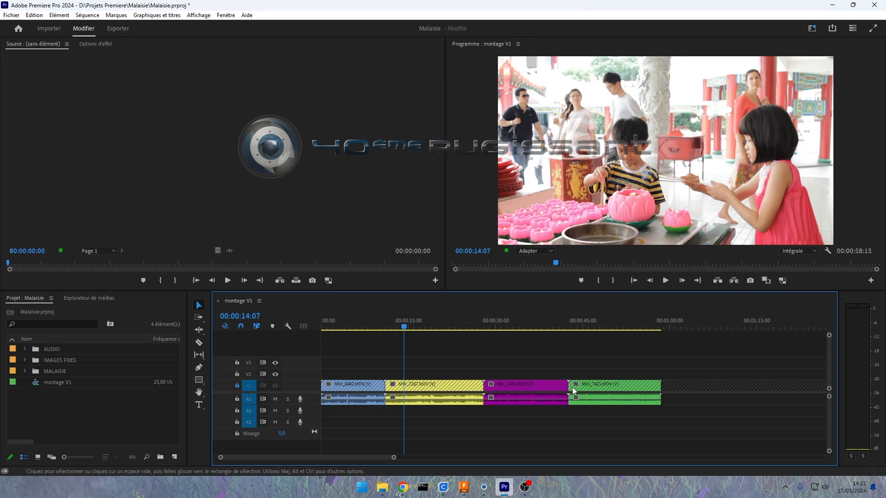
{"action": "left_click", "coordinate": [237, 386]}
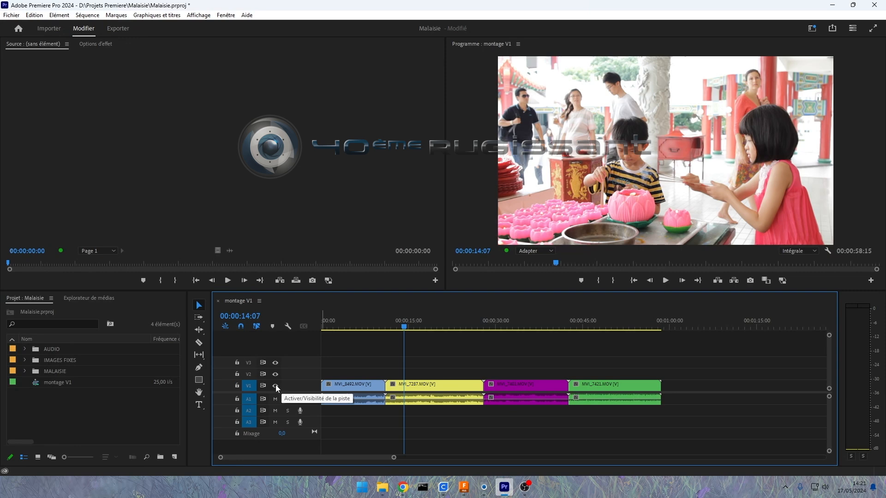
{"action": "left_click", "coordinate": [275, 386]}
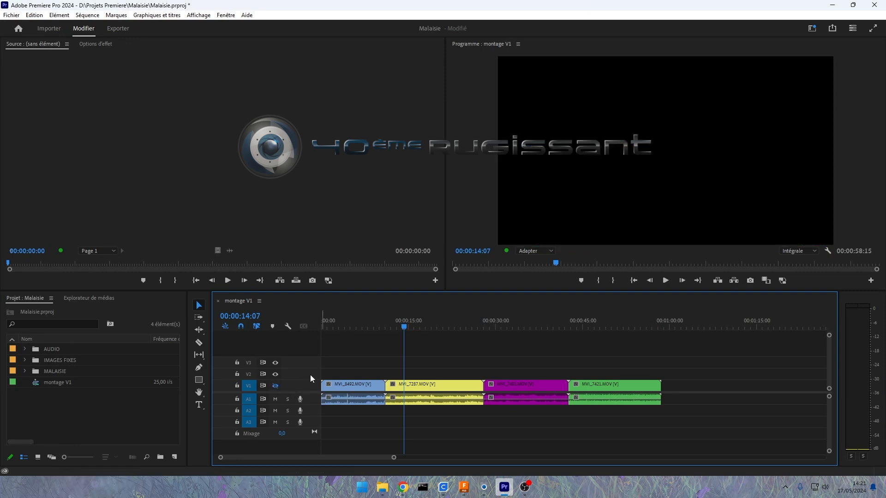
{"action": "mouse_move", "coordinate": [407, 325]}
{"action": "left_mouse_down"}
{"action": "mouse_move", "coordinate": [380, 327]}
{"action": "mouse_move", "coordinate": [404, 329]}
{"action": "left_mouse_up"}
{"action": "left_click", "coordinate": [275, 386]}
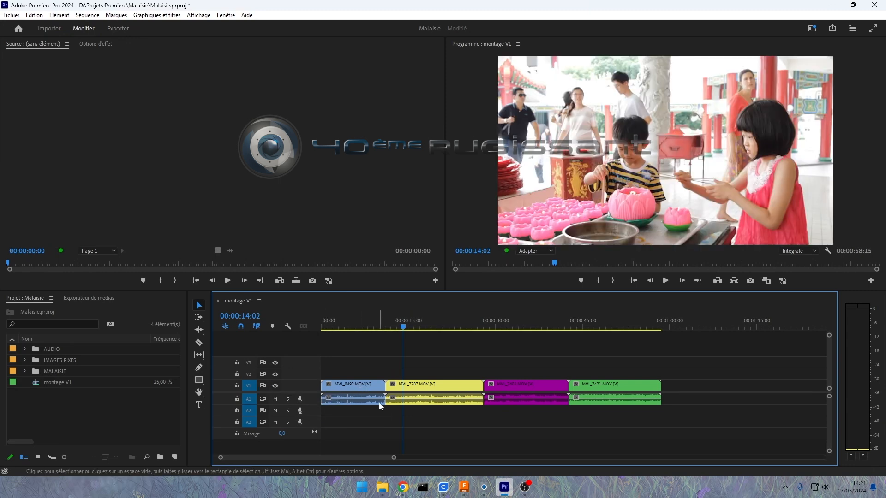
Step: Mute audio track A1 and move the playhead to 00:00:21:14
{"action": "left_click", "coordinate": [276, 400]}
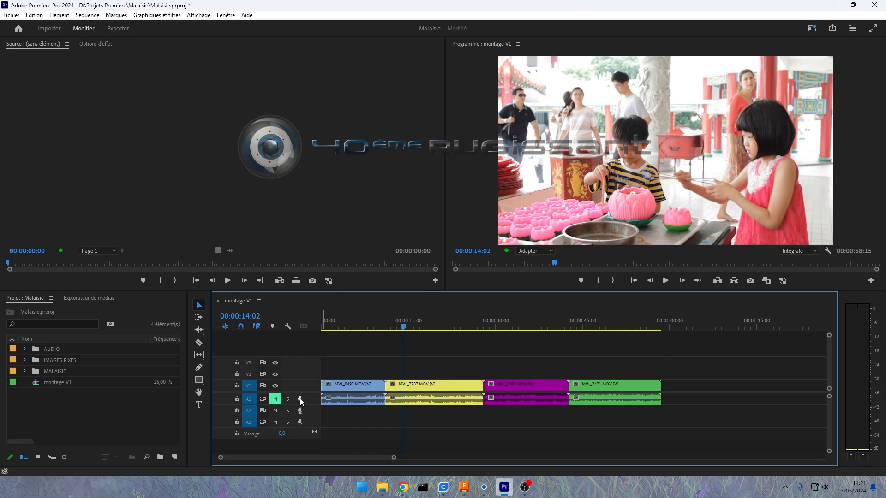
{"action": "left_click_drag", "start_coordinate": [360, 327], "coordinate": [446, 369]}
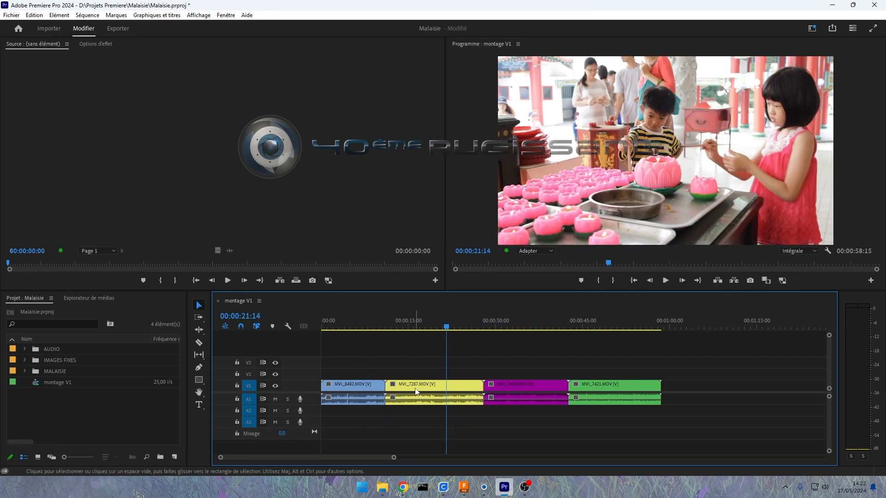
Step: Place MVI_7401.MOV from the MALAISIE bin on V2 and A2 at about 00:00:18:13, over the yellow clip
{"action": "double_click", "coordinate": [36, 372]}
{"action": "double_click", "coordinate": [38, 410]}
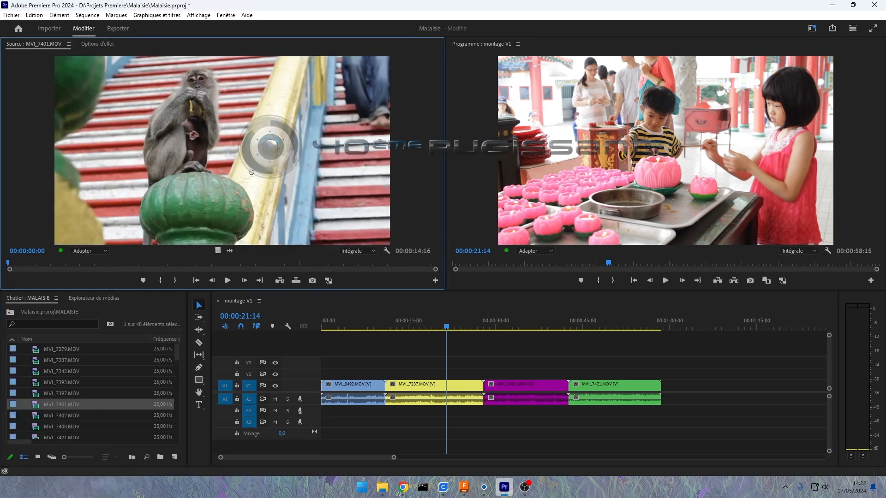
{"action": "left_click_drag", "start_coordinate": [369, 273], "coordinate": [434, 378]}
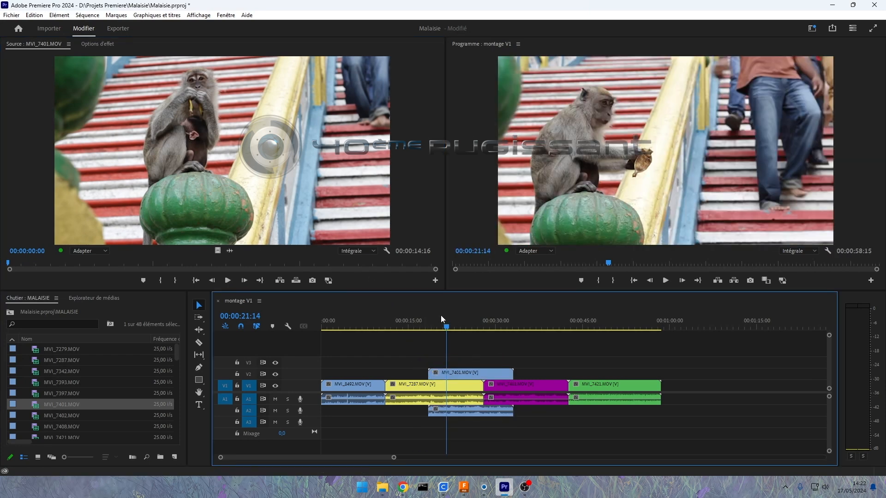
Step: Hide track V2 to show the yellow clip underneath at 00:00:21:18, and undo the visibility change
{"action": "left_click_drag", "start_coordinate": [430, 327], "coordinate": [448, 327]}
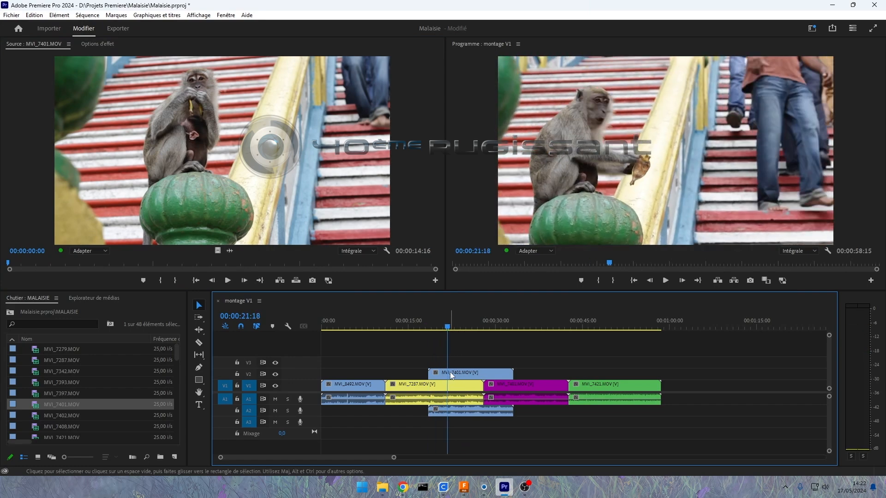
{"action": "left_click", "coordinate": [450, 373]}
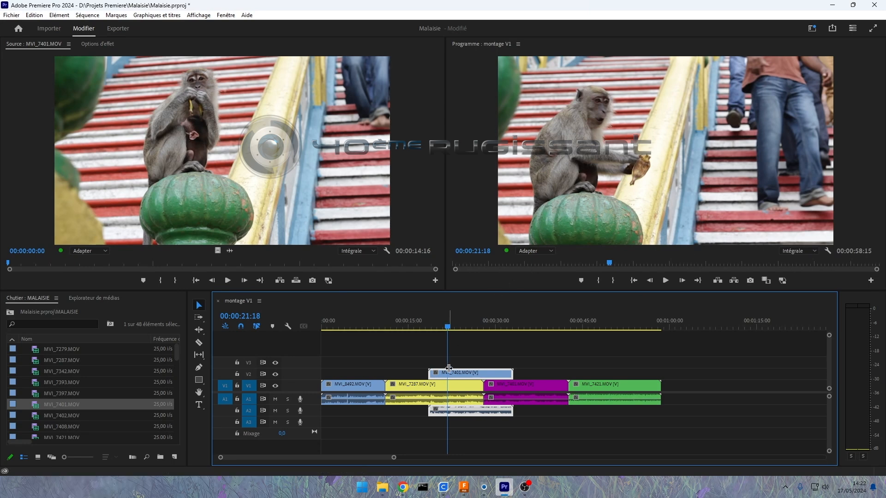
{"action": "left_click", "coordinate": [275, 374]}
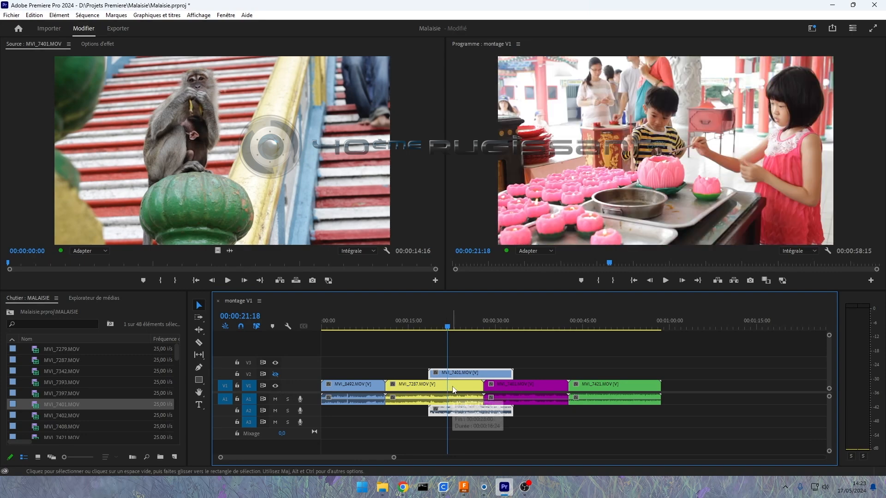
{"action": "key", "text": "ctrl+z"}
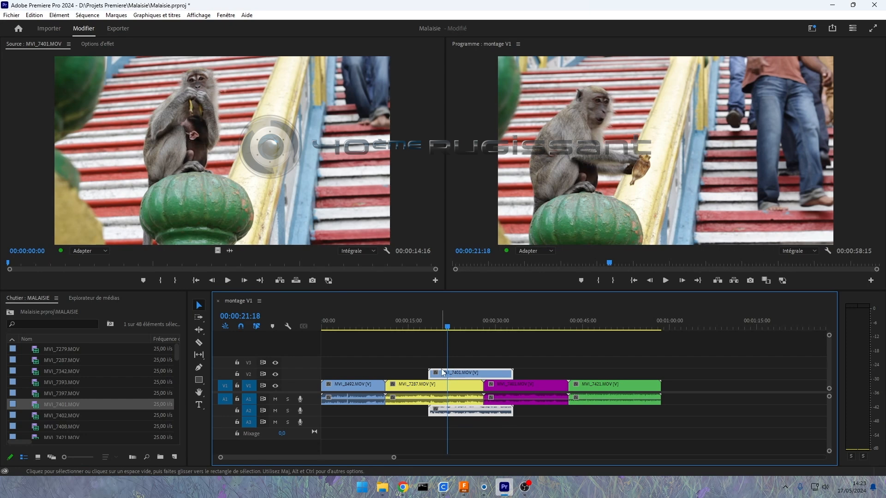
Step: Try a reduced opacity on the V2 clip MVI_7401.MOV to blend it with the clip underneath, and undo it
{"action": "left_click", "coordinate": [88, 46]}
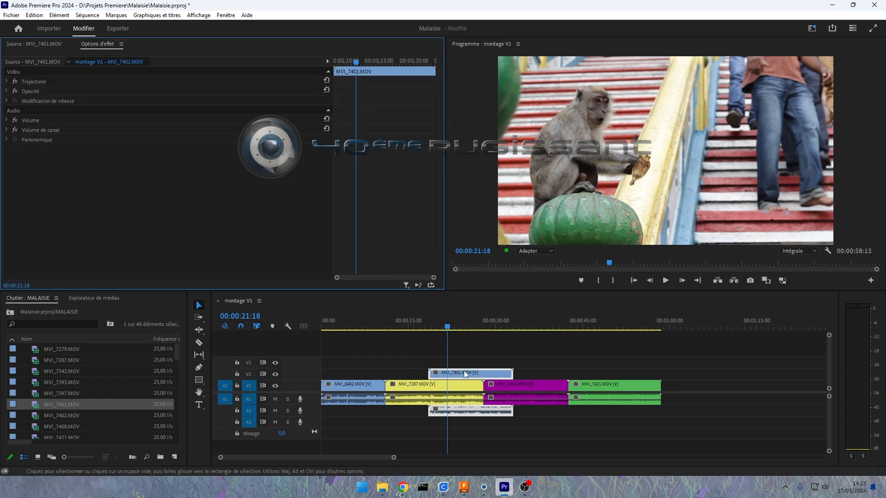
{"action": "left_click", "coordinate": [7, 91]}
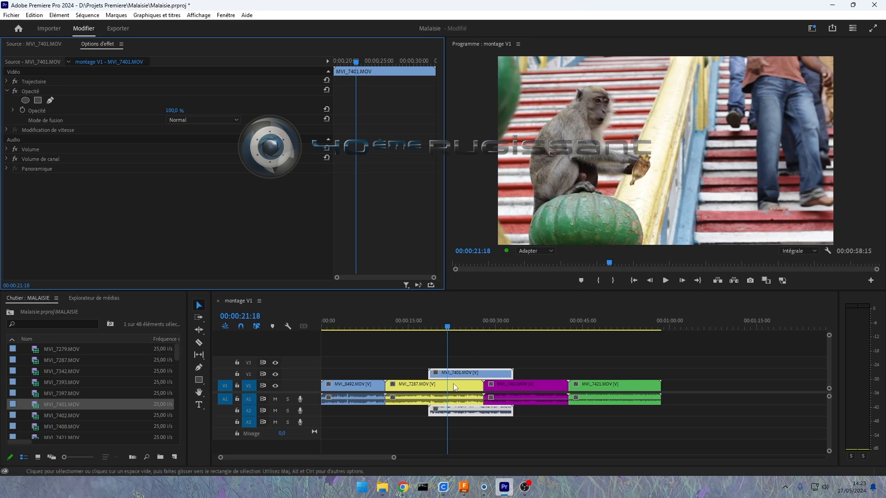
{"action": "left_click_drag", "start_coordinate": [177, 113], "coordinate": [163, 112]}
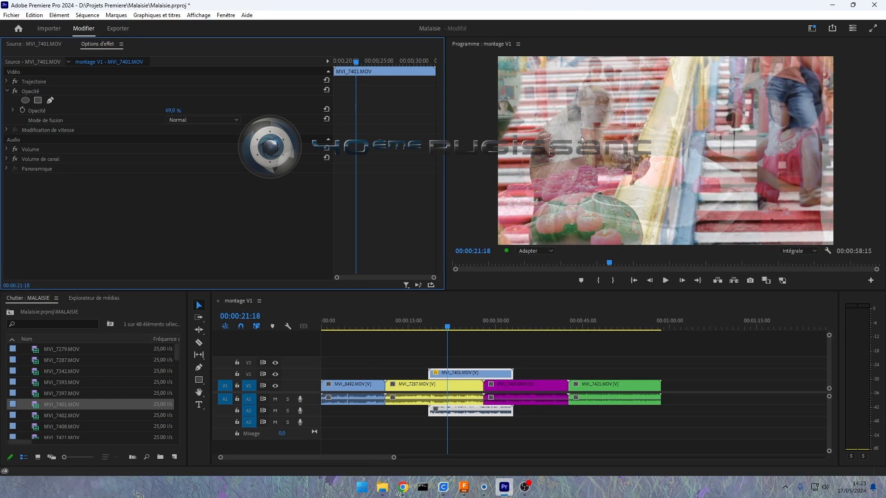
{"action": "key", "text": "ctrl+z"}
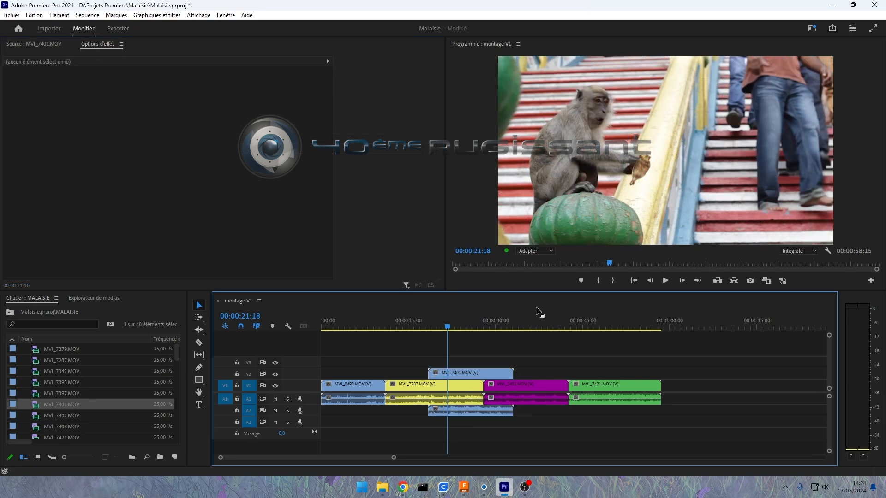
Step: Solo audio track A2, play the sequence from about 00:00:15:00 to hear it alone, and turn the solo off
{"action": "left_click", "coordinate": [288, 411]}
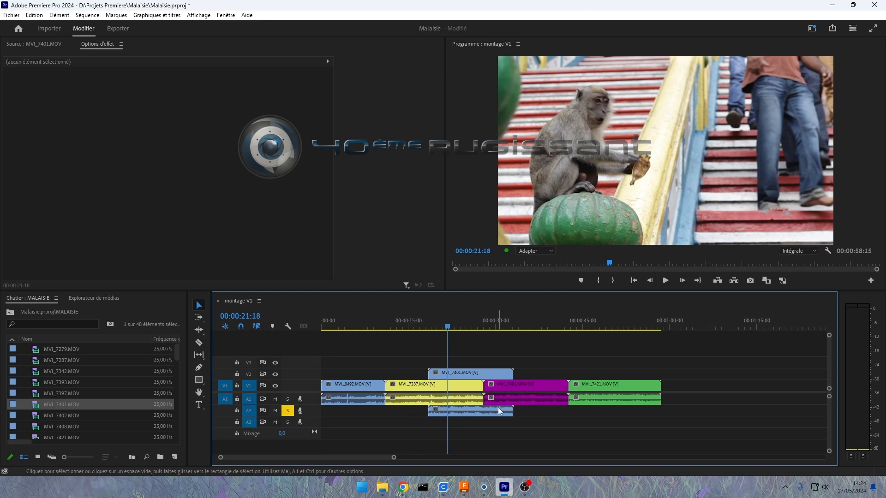
{"action": "left_click", "coordinate": [411, 324]}
{"action": "key", "text": "space"}
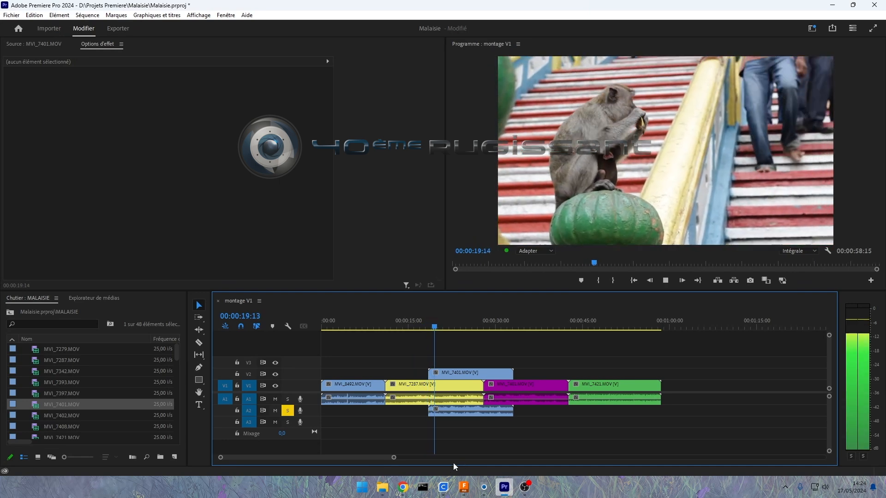
{"action": "key", "text": "space"}
{"action": "left_click", "coordinate": [289, 412]}
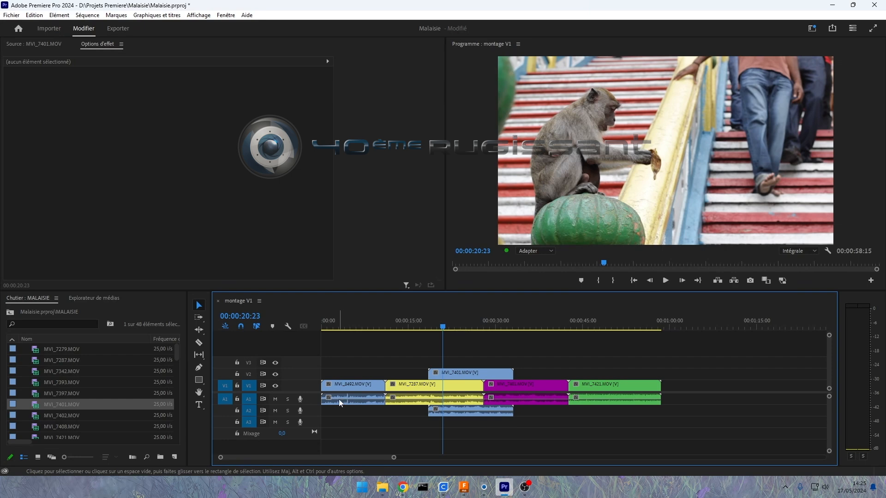
Step: Expand tracks A1 and V1 to show their waveforms and thumbnails, and collapse all tracks again
{"action": "double_click", "coordinate": [312, 400]}
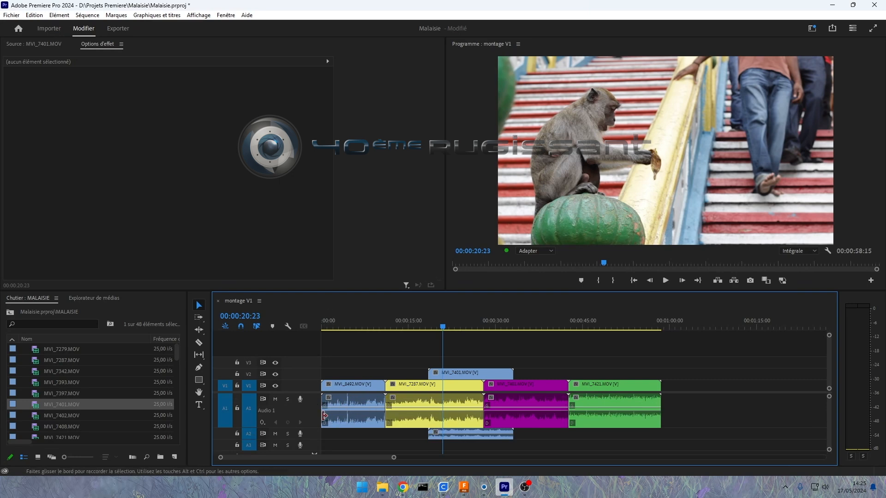
{"action": "double_click", "coordinate": [312, 384]}
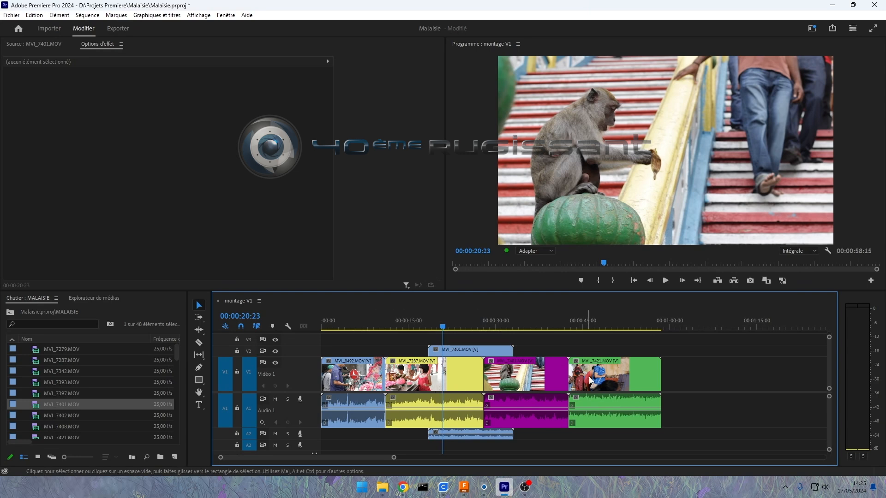
{"action": "key", "text": "shift+minus"}
Step: Jump the playhead back and forth between the edit points of the clips in montage V1
{"action": "key", "text": "Up"}
{"action": "key", "text": "Up"}
{"action": "key", "text": "Up"}
{"action": "key", "text": "Down"}
{"action": "key", "text": "Down"}
{"action": "key", "text": "Down"}
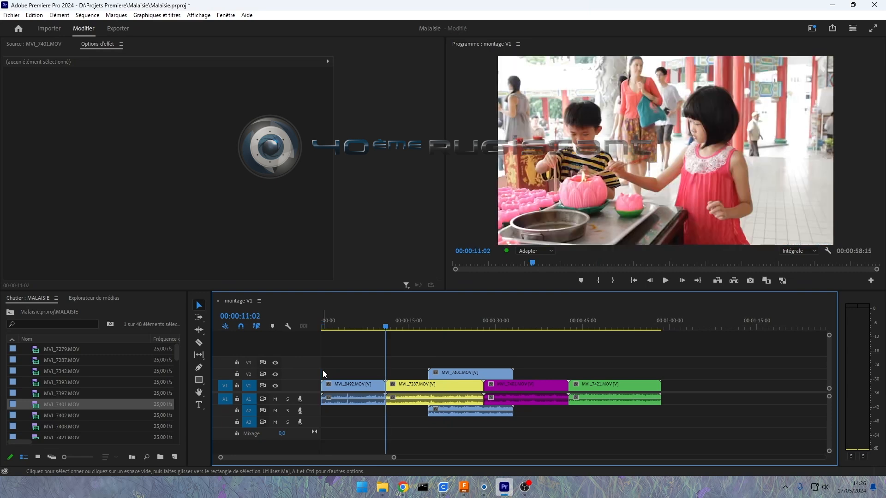
{"action": "key", "text": "Down"}
{"action": "key", "text": "Down"}
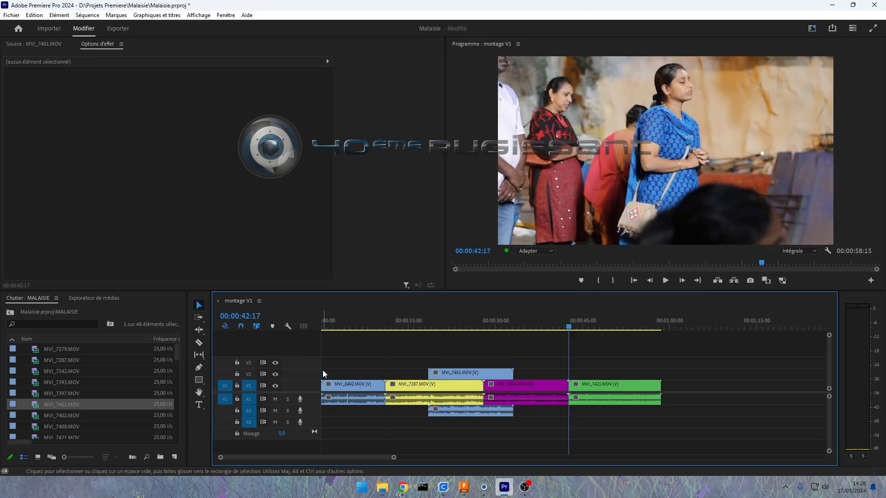
{"action": "key", "text": "Up"}
{"action": "key", "text": "Up"}
{"action": "key", "text": "Up"}
{"action": "key", "text": "Up"}
{"action": "key", "text": "Up"}
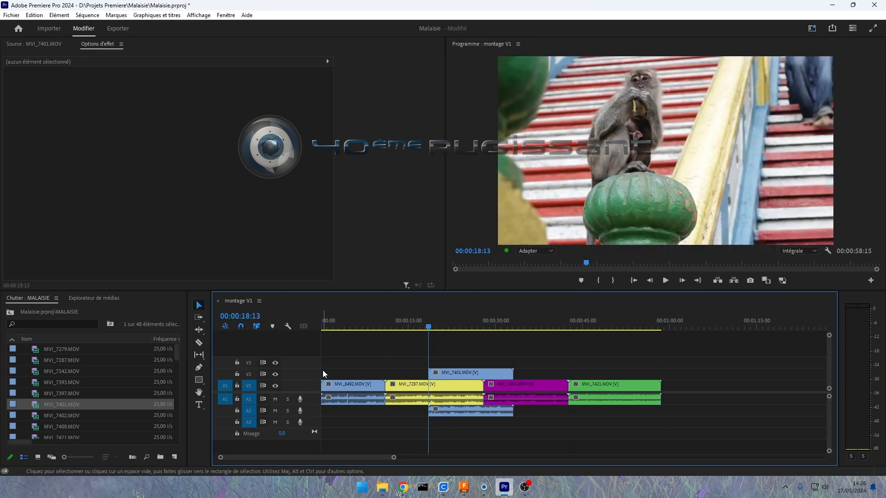
{"action": "key", "text": "Down"}
{"action": "key", "text": "Down"}
{"action": "key", "text": "Down"}
{"action": "key", "text": "Down"}
{"action": "key", "text": "Down"}
{"action": "key", "text": "Down"}
{"action": "key", "text": "Up"}
{"action": "key", "text": "Up"}
{"action": "key", "text": "Up"}
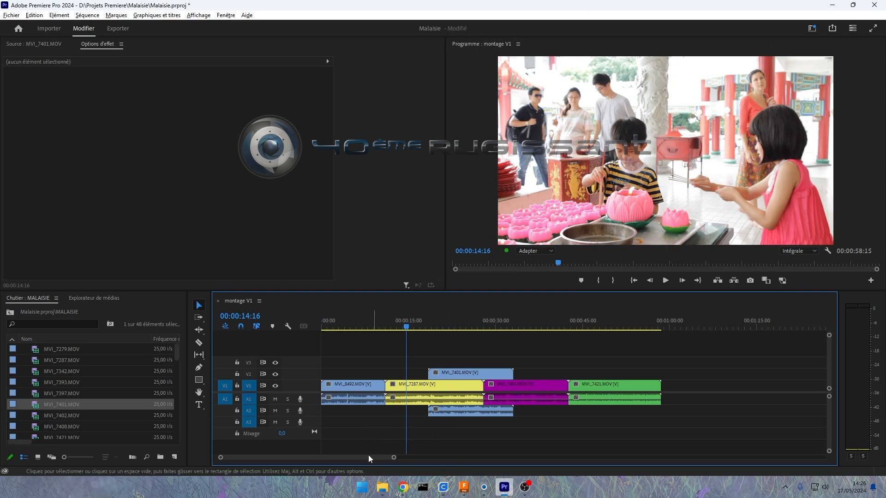
Step: Zoom into the montage V1 timeline with its zoom scroll bar and scroll back and forth along the sequence
{"action": "mouse_move", "coordinate": [395, 458]}
{"action": "left_mouse_down"}
{"action": "mouse_move", "coordinate": [340, 457]}
{"action": "mouse_move", "coordinate": [449, 455]}
{"action": "mouse_move", "coordinate": [392, 458]}
{"action": "left_mouse_up"}
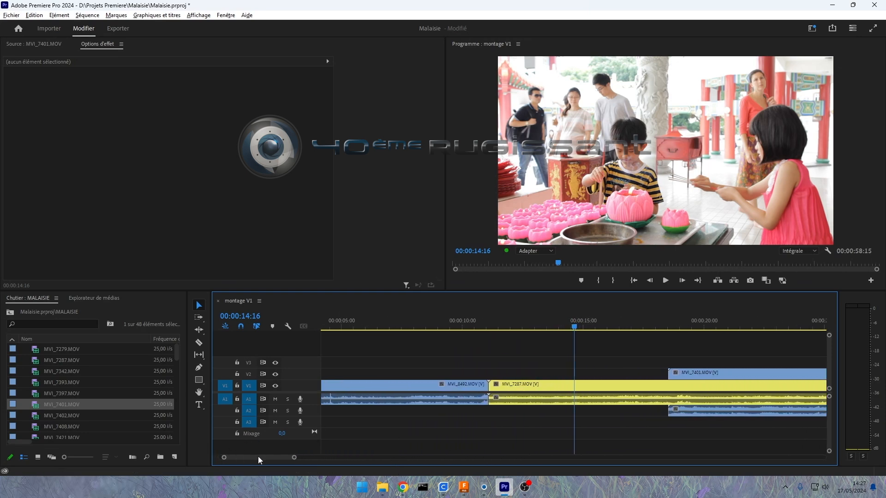
{"action": "left_click_drag", "start_coordinate": [259, 458], "coordinate": [281, 456]}
{"action": "scroll", "coordinate": [475, 385], "scroll_direction": "down", "scroll_amount": 2}
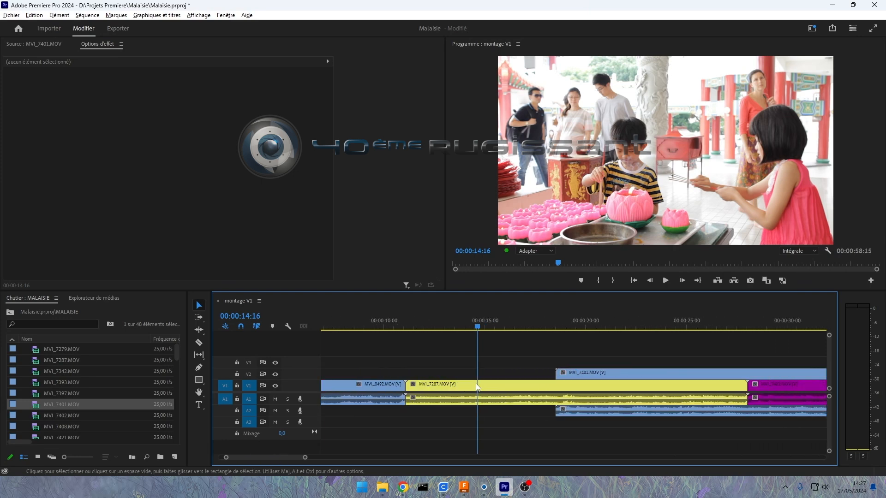
{"action": "scroll", "coordinate": [476, 384], "scroll_direction": "up", "scroll_amount": 1}
{"action": "scroll", "coordinate": [476, 384], "scroll_direction": "down", "scroll_amount": 2}
{"action": "scroll", "coordinate": [476, 387], "scroll_direction": "down", "scroll_amount": 2}
{"action": "scroll", "coordinate": [477, 388], "scroll_direction": "up", "scroll_amount": 5}
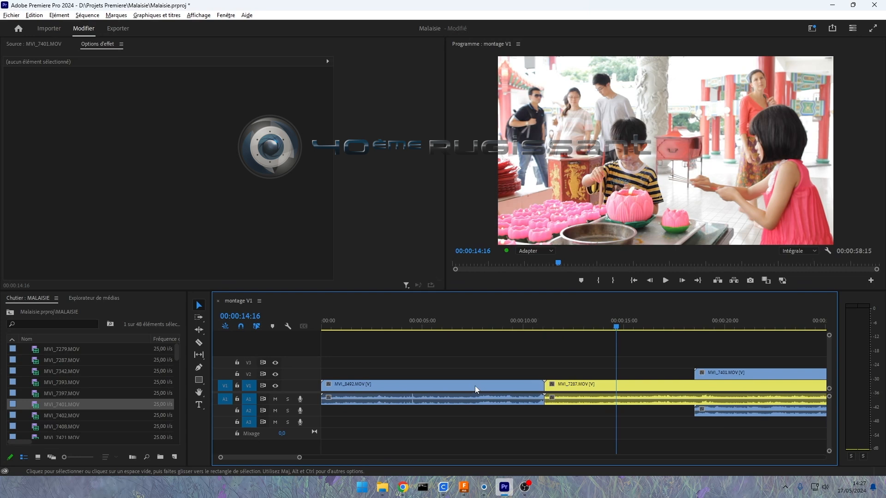
Step: Check the Horizontal and Vertical options for mouse scrolling on the sequence in the Montage preferences, keeping Horizontal
{"action": "left_click", "coordinate": [35, 17]}
{"action": "mouse_move", "coordinate": [112, 333]}
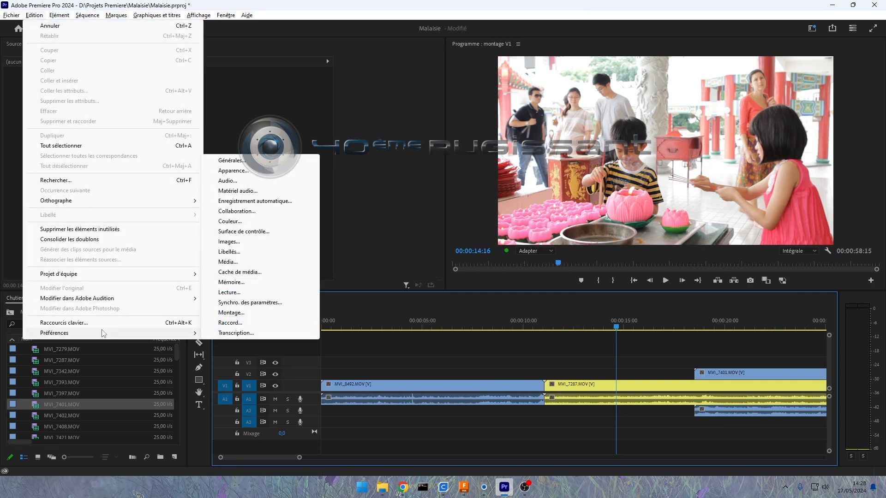
{"action": "left_click", "coordinate": [244, 314]}
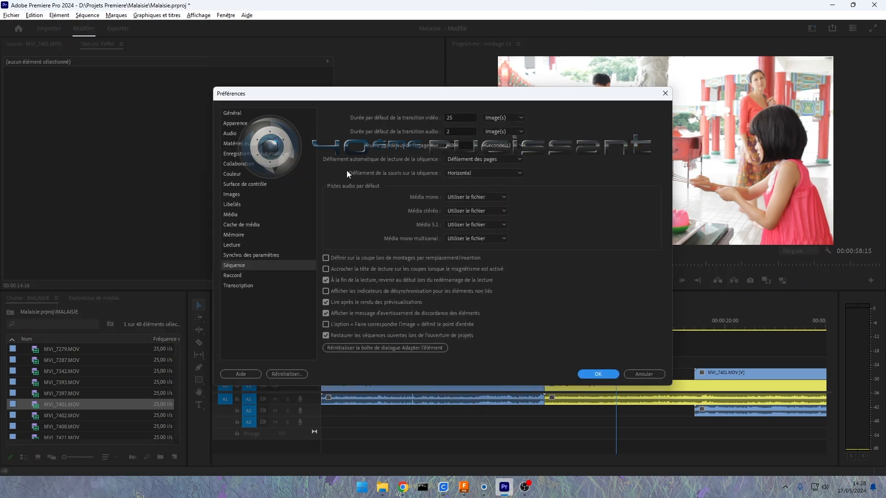
{"action": "left_click", "coordinate": [464, 175]}
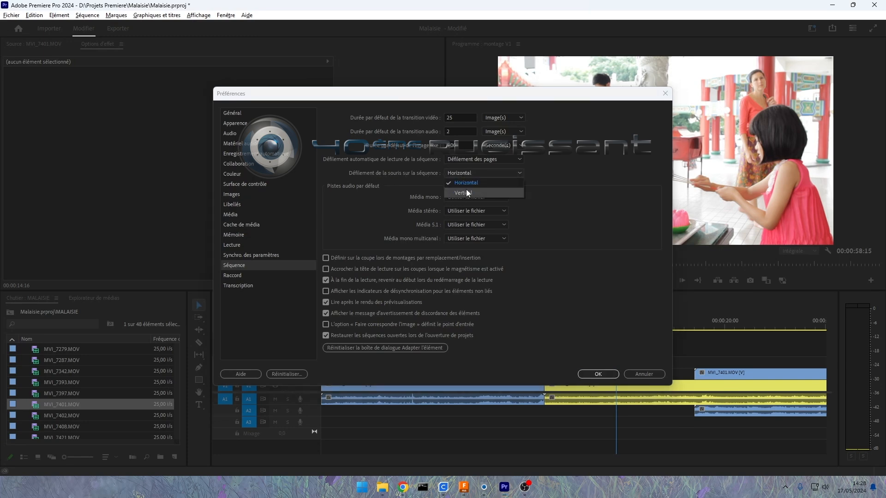
{"action": "left_click", "coordinate": [592, 374]}
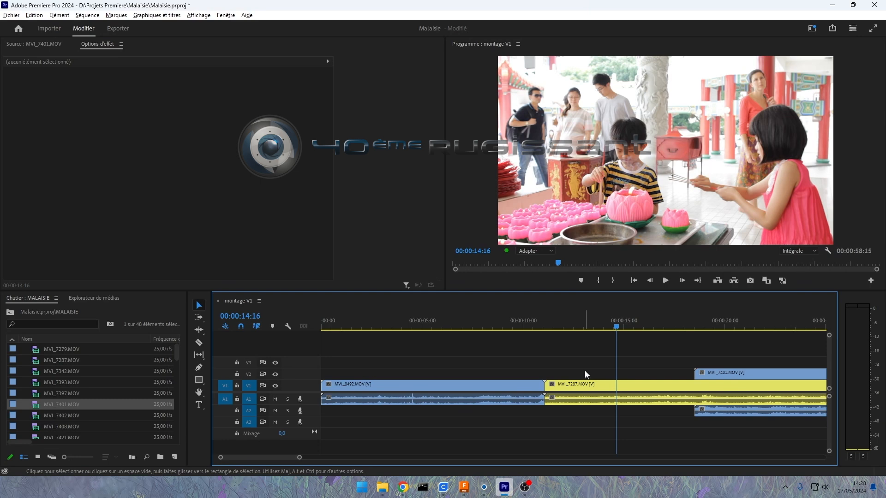
Step: Zoom the montage V1 timeline in and out repeatedly around the playhead at 00:00:14:16
{"action": "key", "text": "equal"}
{"action": "key", "text": "equal"}
{"action": "key", "text": "equal"}
{"action": "key", "text": "equal"}
{"action": "key", "text": "equal"}
{"action": "key", "text": "minus"}
{"action": "key", "text": "minus"}
{"action": "key", "text": "minus"}
{"action": "key", "text": "minus"}
{"action": "key", "text": "minus"}
{"action": "key", "text": "minus"}
{"action": "key", "text": "minus"}
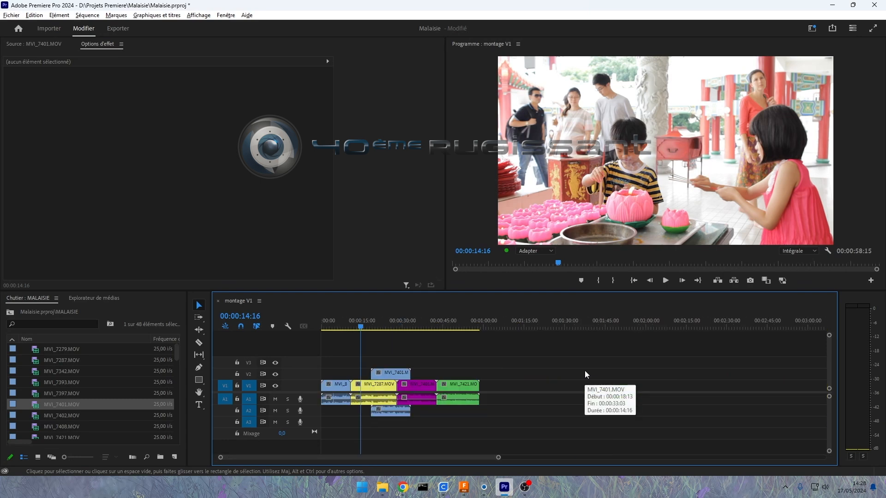
{"action": "key", "text": "minus"}
{"action": "key", "text": "minus"}
{"action": "key", "text": "equal"}
{"action": "key", "text": "equal"}
{"action": "key", "text": "equal"}
{"action": "key", "text": "equal"}
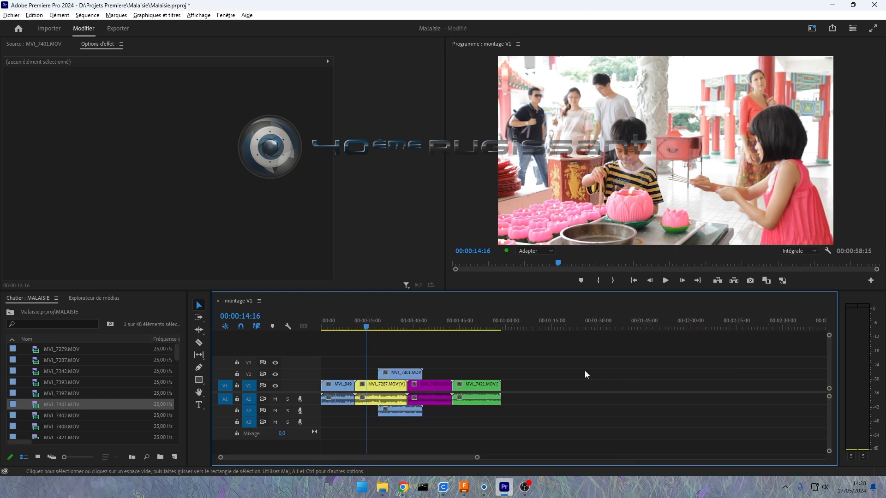
{"action": "key", "text": "minus"}
{"action": "key", "text": "minus"}
{"action": "key", "text": "minus"}
{"action": "key", "text": "minus"}
{"action": "key", "text": "minus"}
{"action": "key", "text": "minus"}
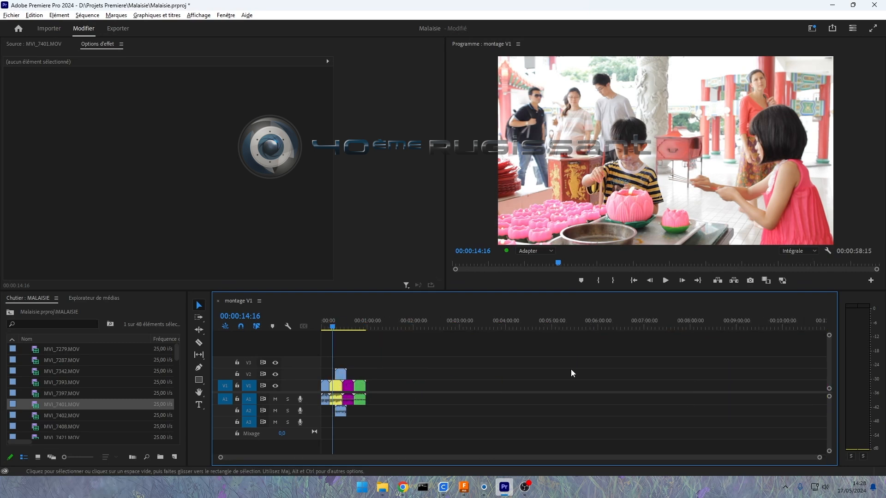
{"action": "key", "text": "equal"}
{"action": "key", "text": "equal"}
{"action": "key", "text": "equal"}
{"action": "key", "text": "equal"}
{"action": "key", "text": "equal"}
{"action": "key", "text": "equal"}
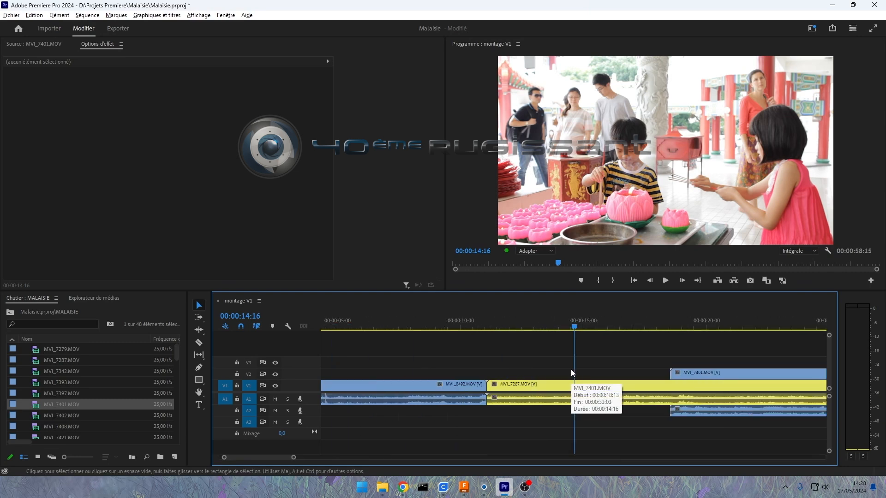
{"action": "key", "text": "minus"}
{"action": "key", "text": "minus"}
{"action": "key", "text": "minus"}
{"action": "key", "text": "minus"}
{"action": "key", "text": "minus"}
{"action": "key", "text": "minus"}
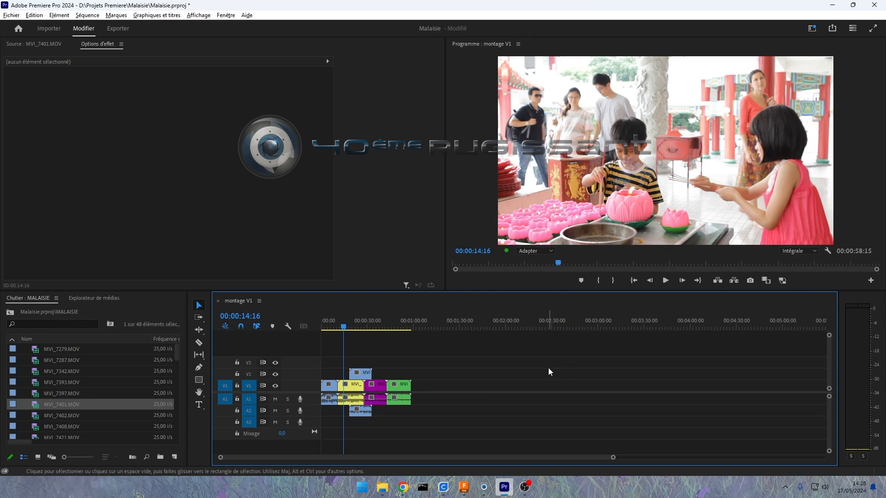
{"action": "key", "text": "equal"}
{"action": "key", "text": "equal"}
{"action": "key", "text": "equal"}
{"action": "key", "text": "equal"}
{"action": "key", "text": "equal"}
{"action": "key", "text": "equal"}
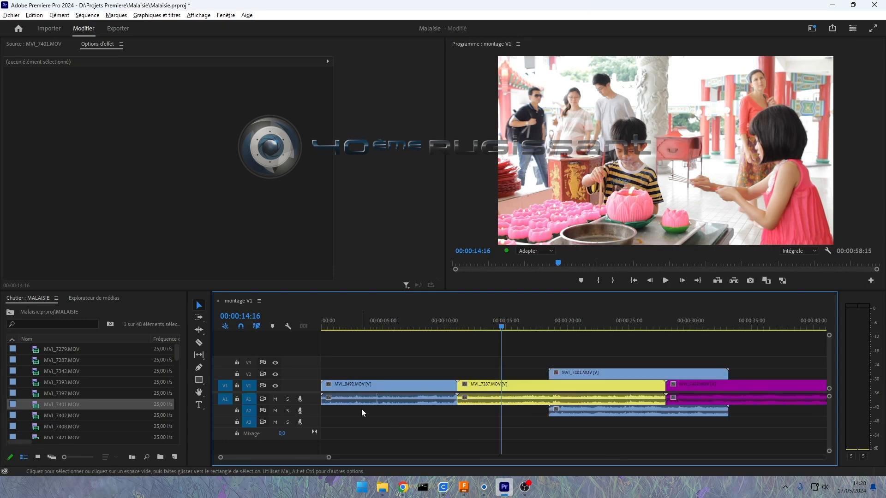
Step: Open the keyboard shortcut settings and filter the commands by "zoom"
{"action": "left_click", "coordinate": [34, 16]}
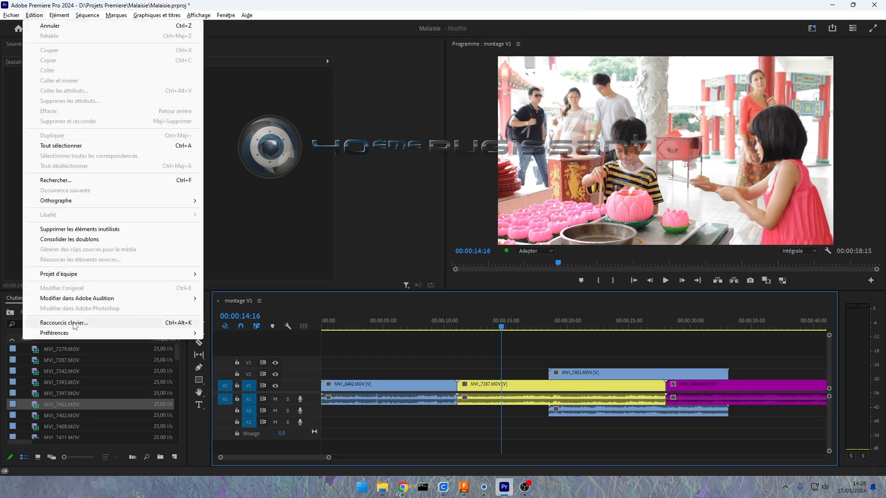
{"action": "left_click", "coordinate": [183, 325]}
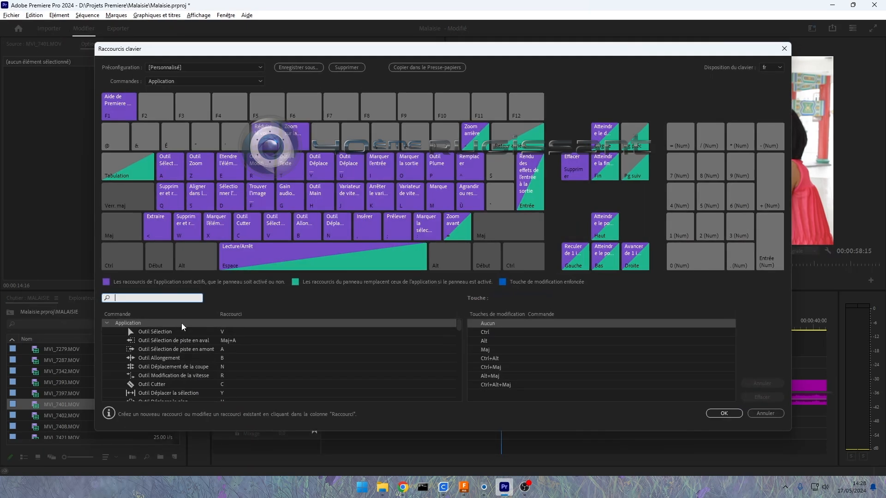
{"action": "left_click", "coordinate": [140, 295]}
{"action": "type", "text": "zoom"}
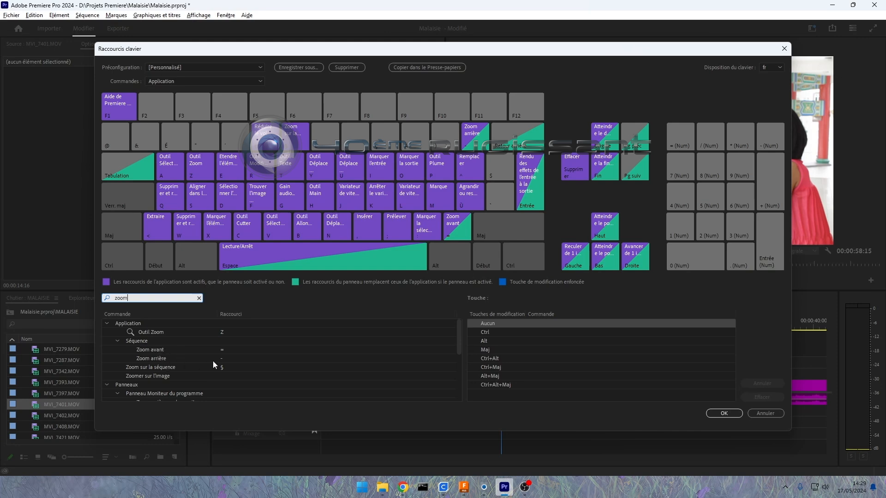
Step: Add + (Num) as an extra shortcut for Zoom avant and - (Num) for Zoom arrière
{"action": "left_click", "coordinate": [174, 351]}
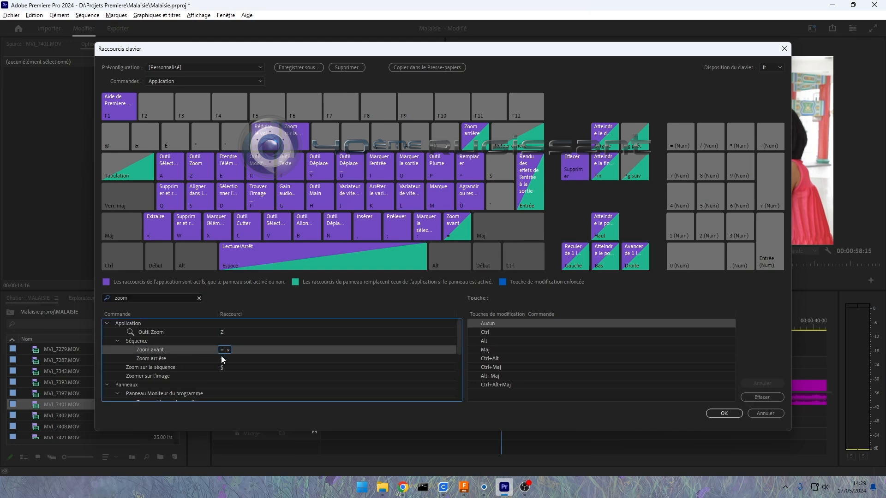
{"action": "left_click", "coordinate": [200, 359]}
{"action": "left_click", "coordinate": [188, 350]}
{"action": "key", "text": "KP_Add"}
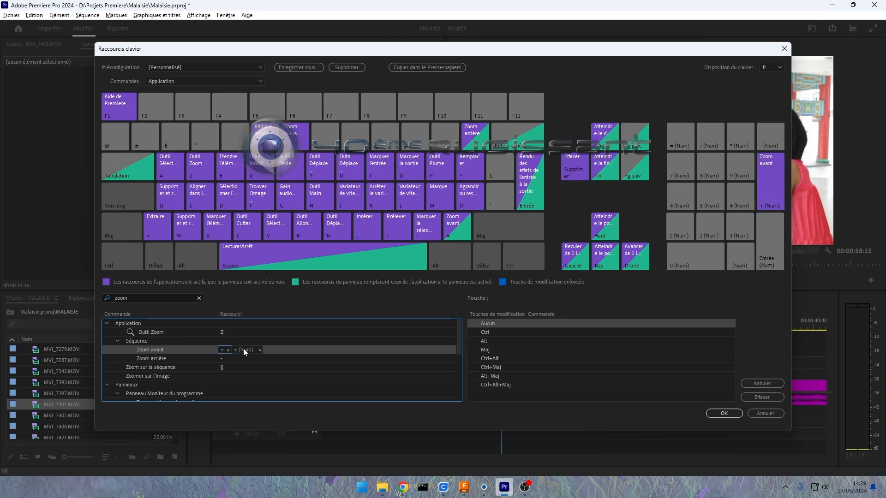
{"action": "left_click", "coordinate": [248, 358]}
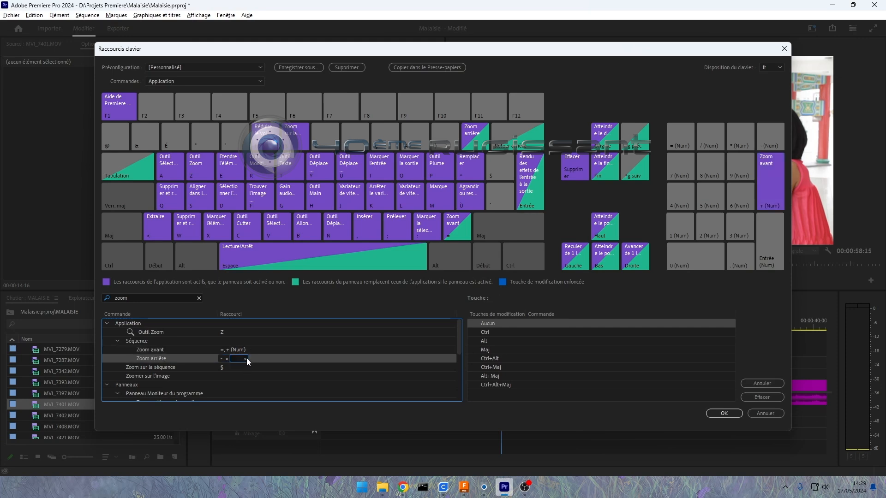
{"action": "key", "text": "KP_Subtract"}
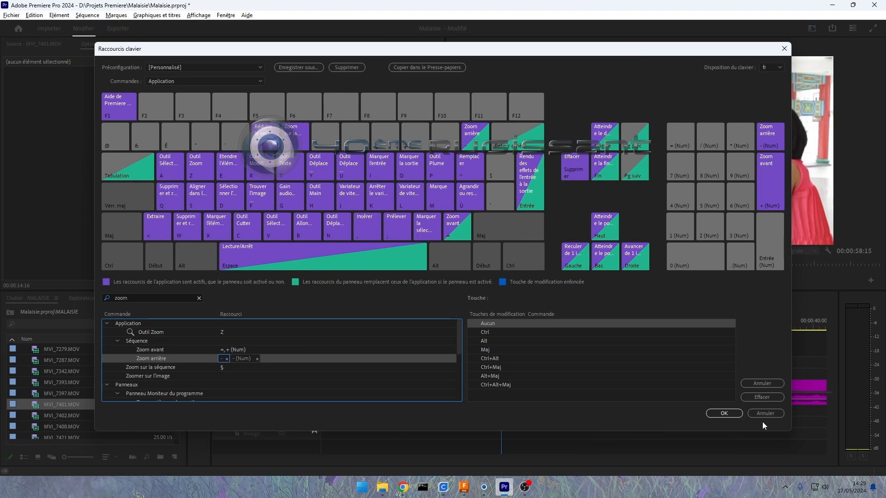